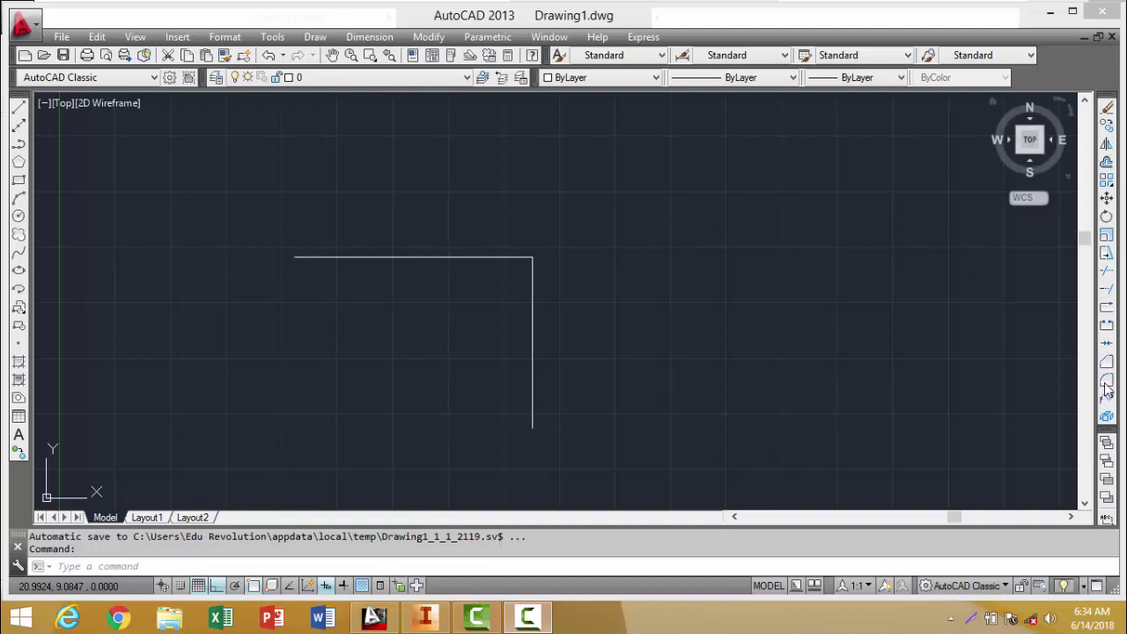
- Fillet the horizontal and vertical lines with a radius of 2 to round the L corner
click(1011, 389)
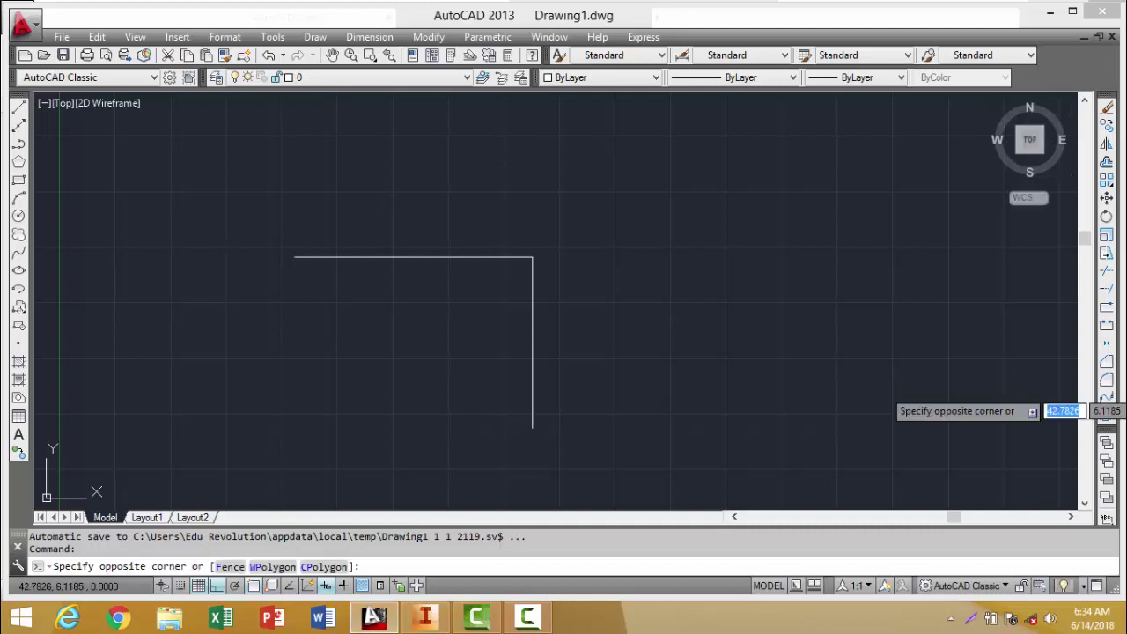
click(987, 340)
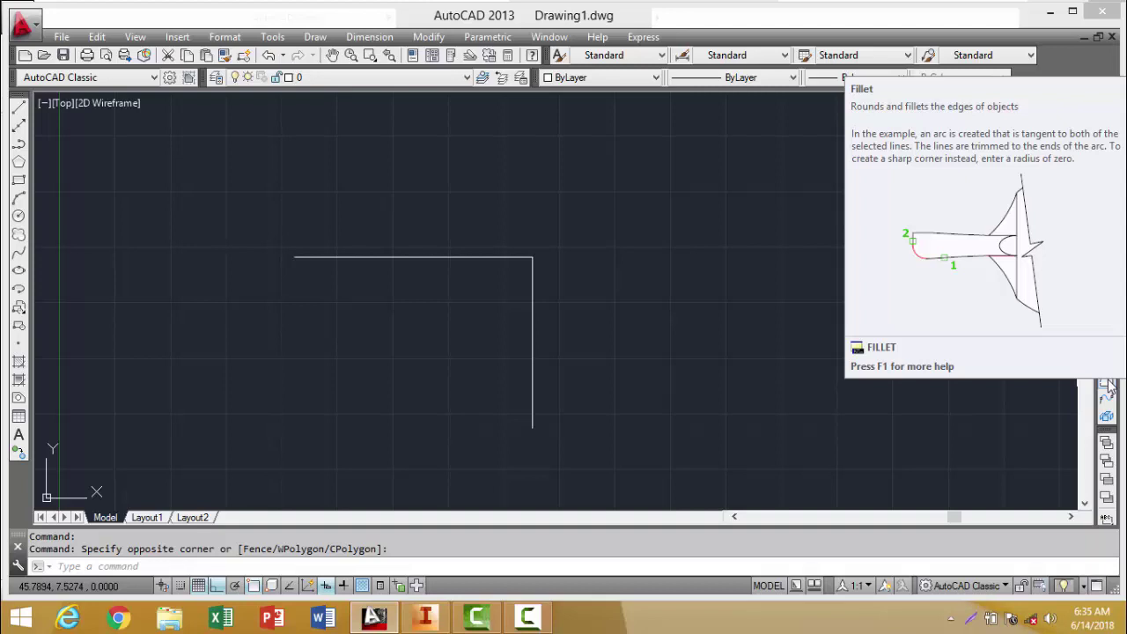
click(1108, 384)
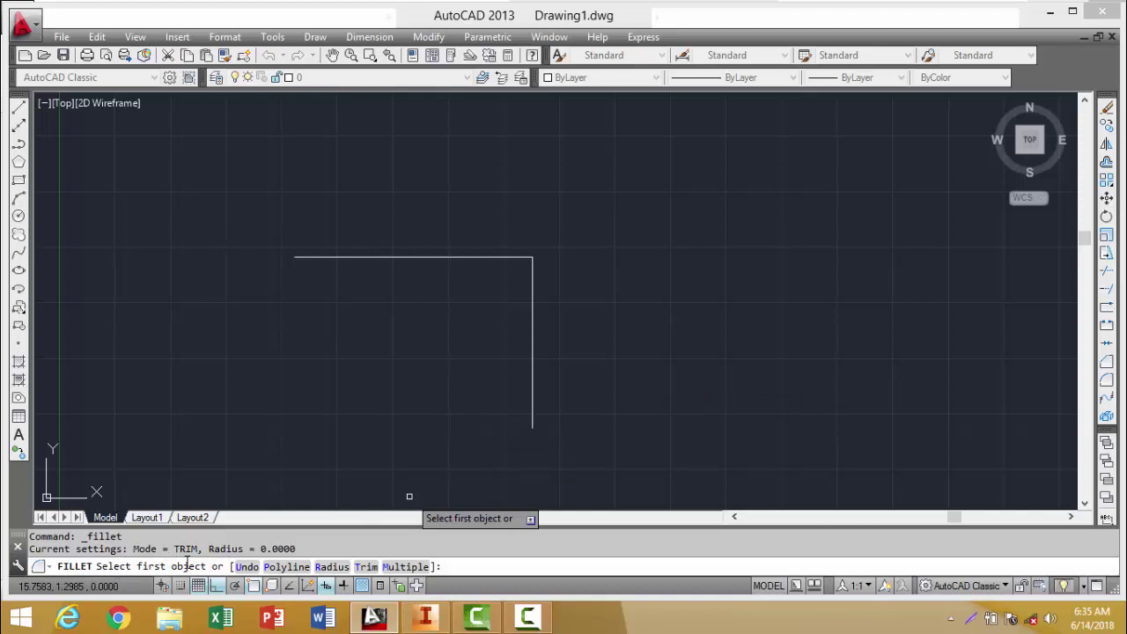
click(331, 567)
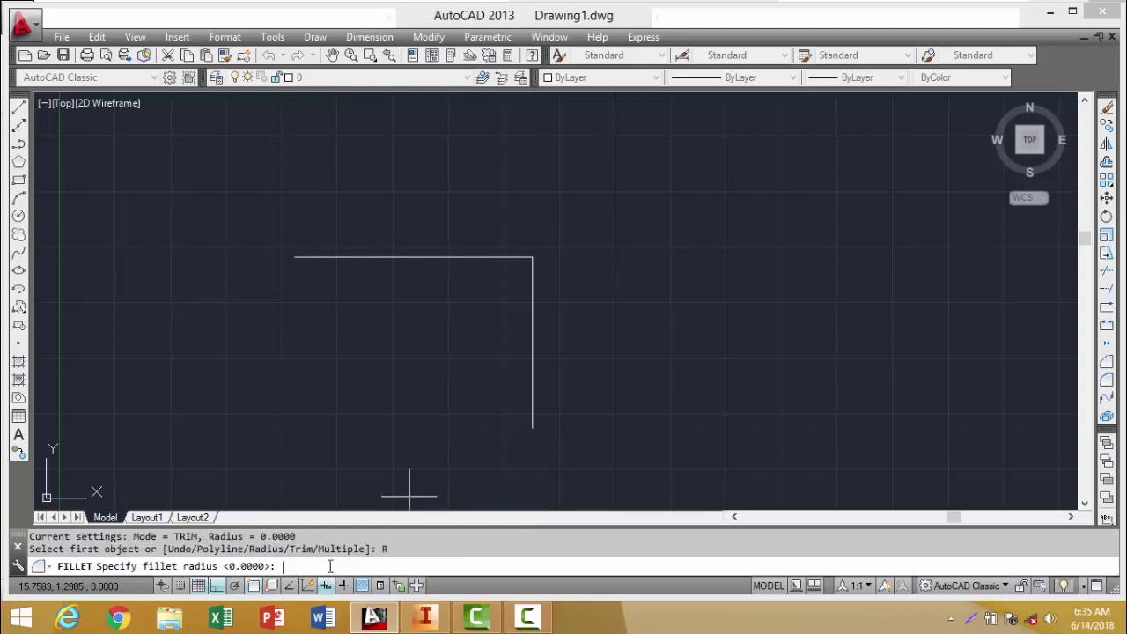
text(2)
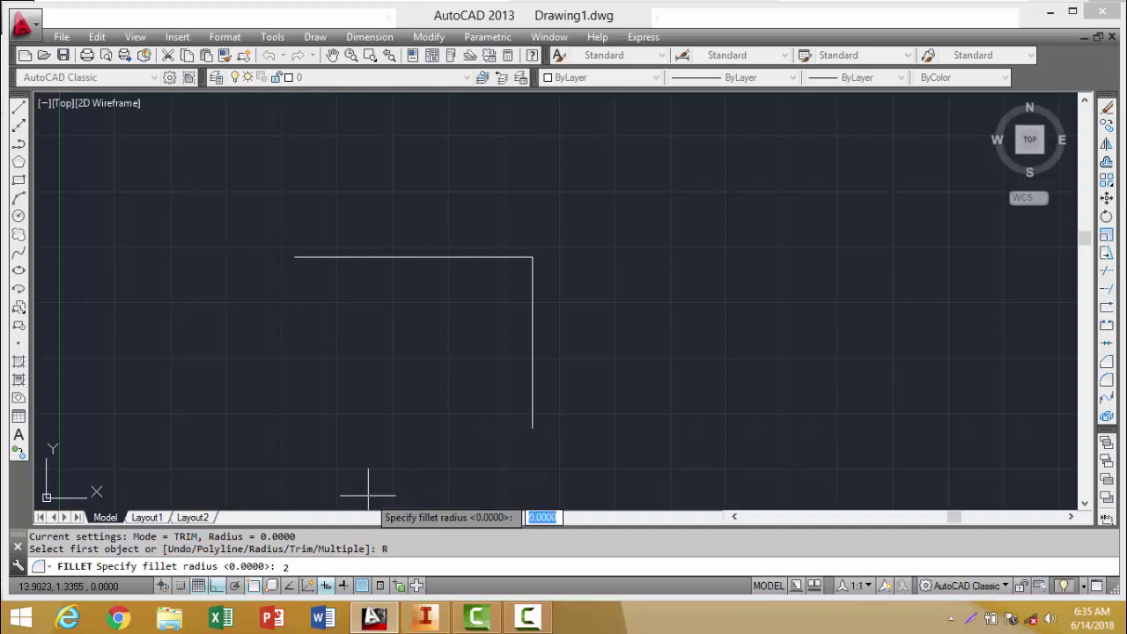
key(Return)
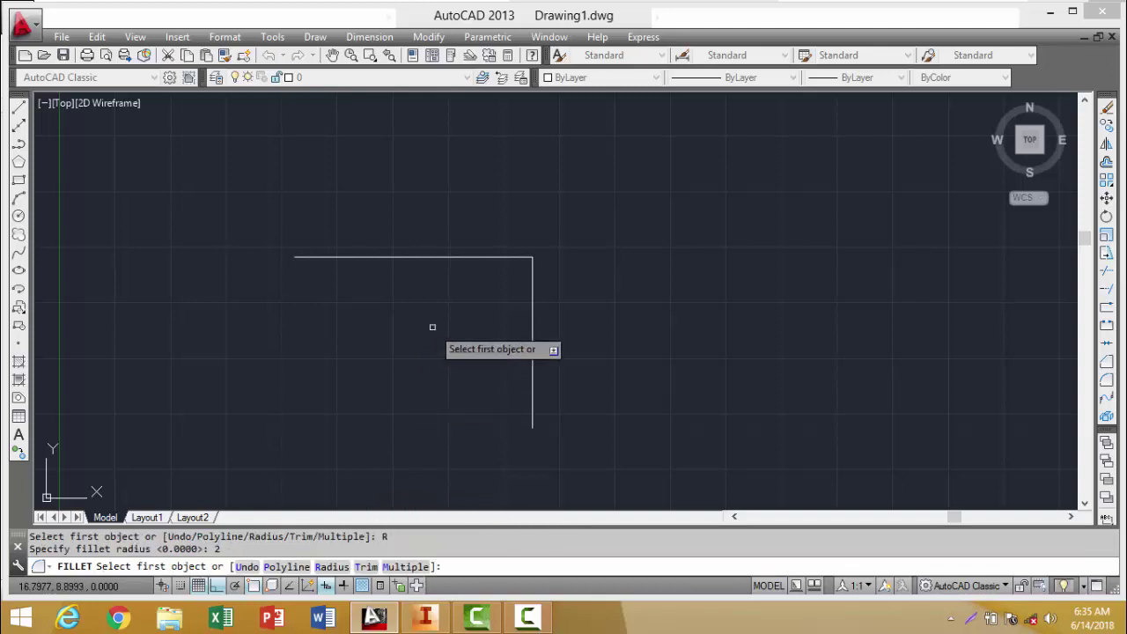
click(483, 258)
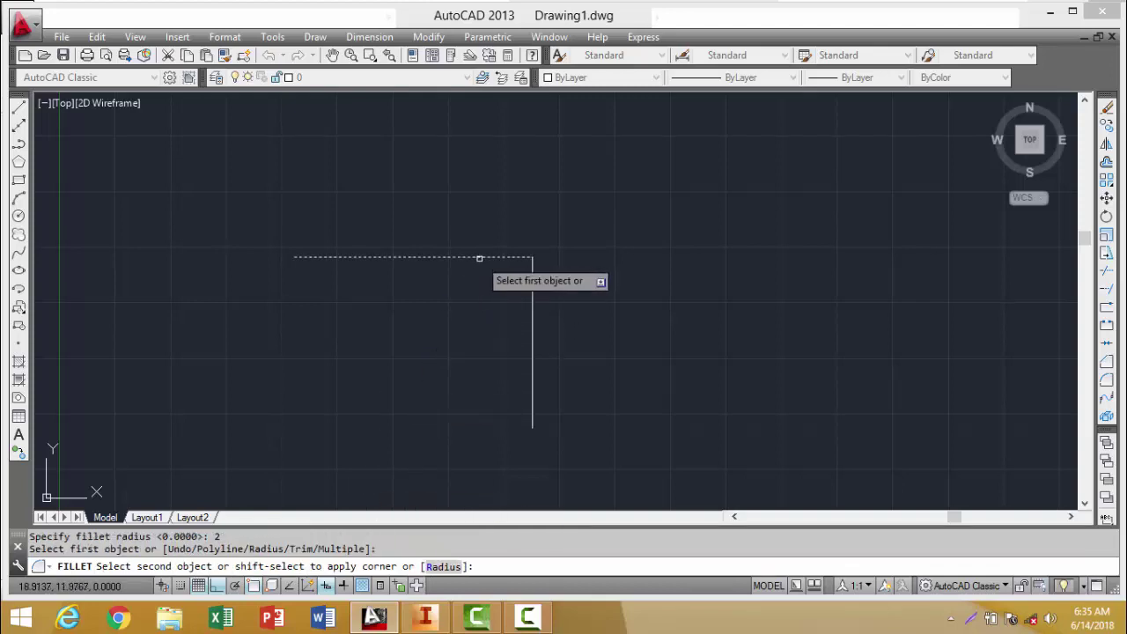
click(532, 285)
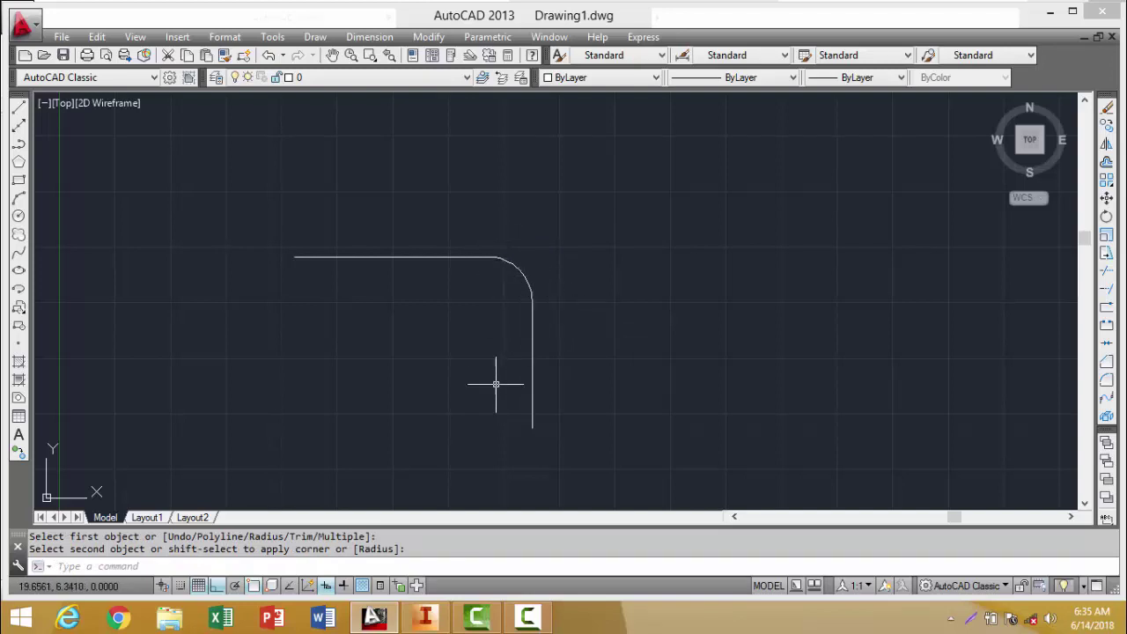
- In Inventor, start a new 2D sketch on the XY origin plane
click(424, 616)
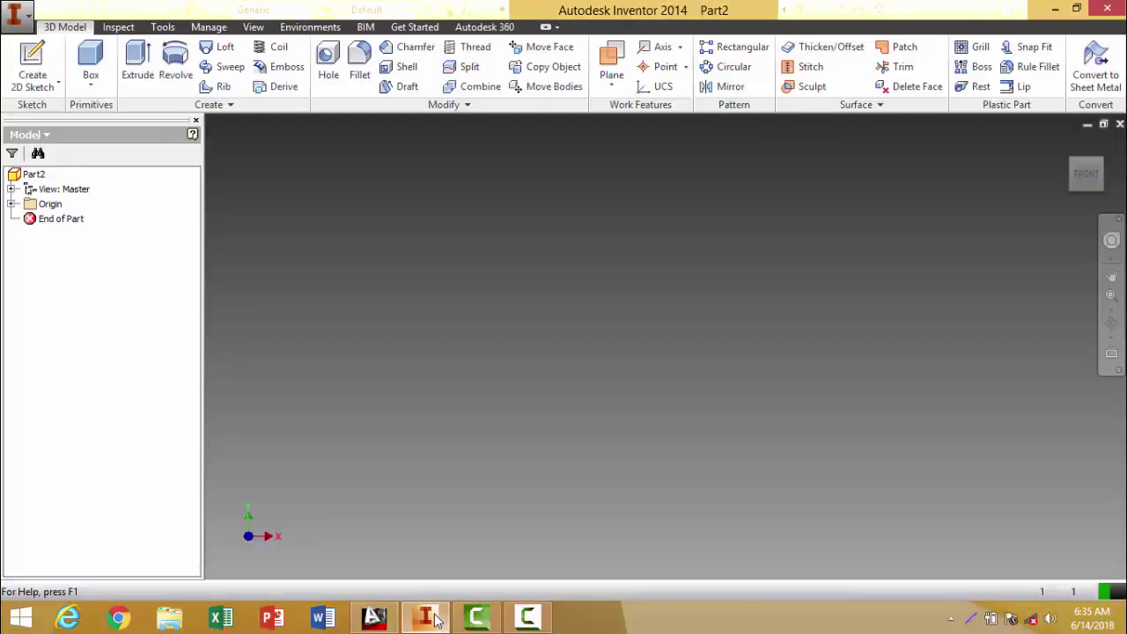
click(48, 83)
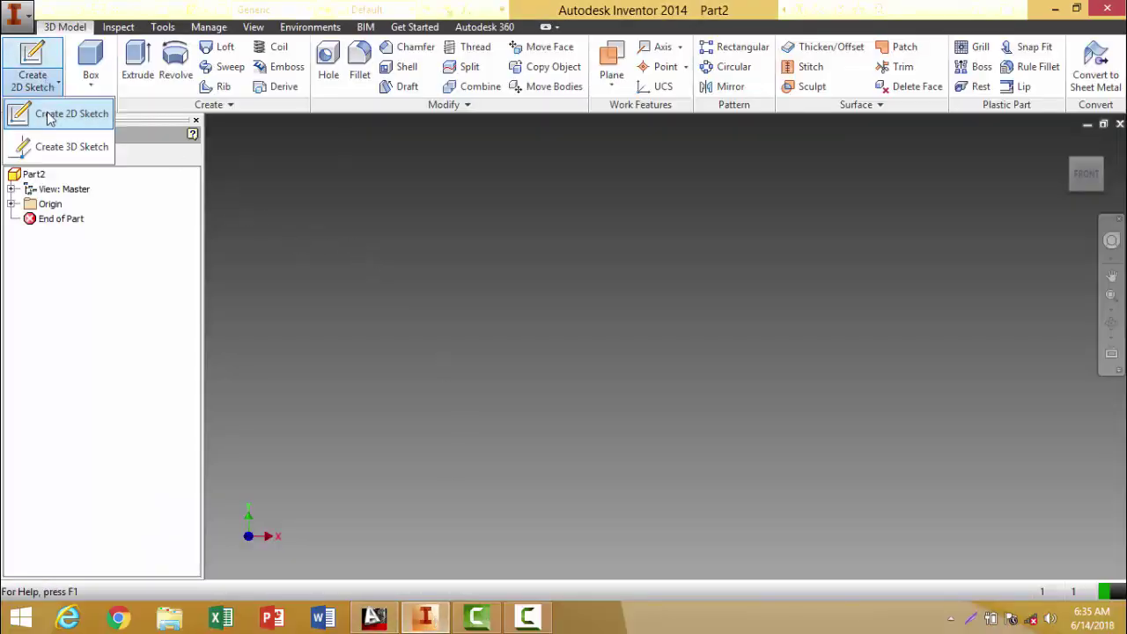
click(50, 114)
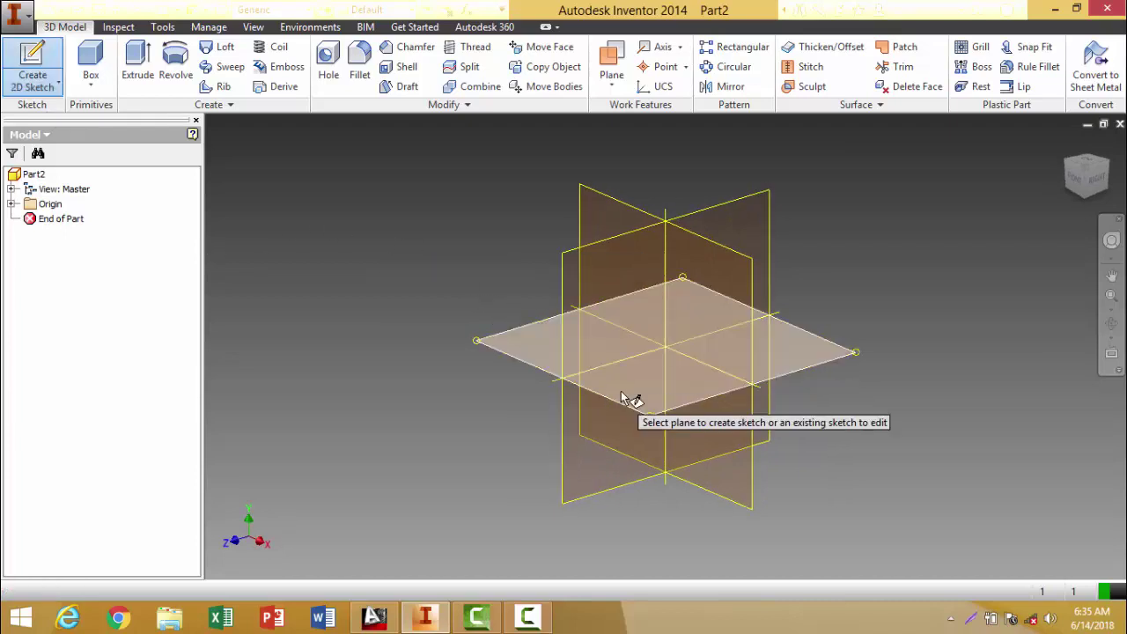
click(627, 396)
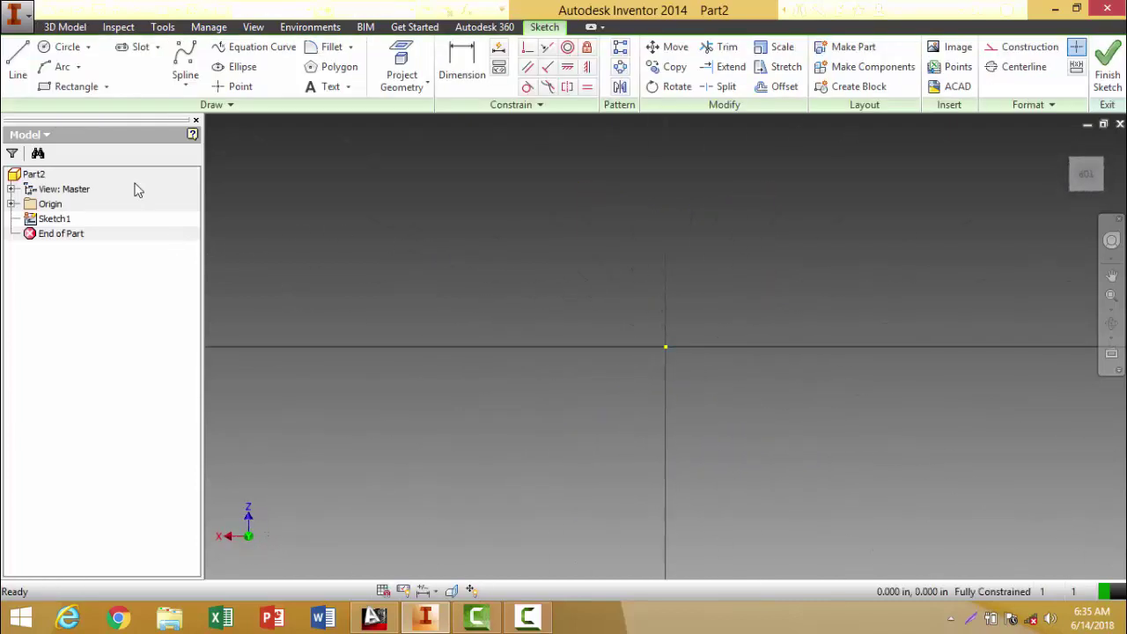
- Draw a horizontal top line and a vertical line down from its right end
click(16, 76)
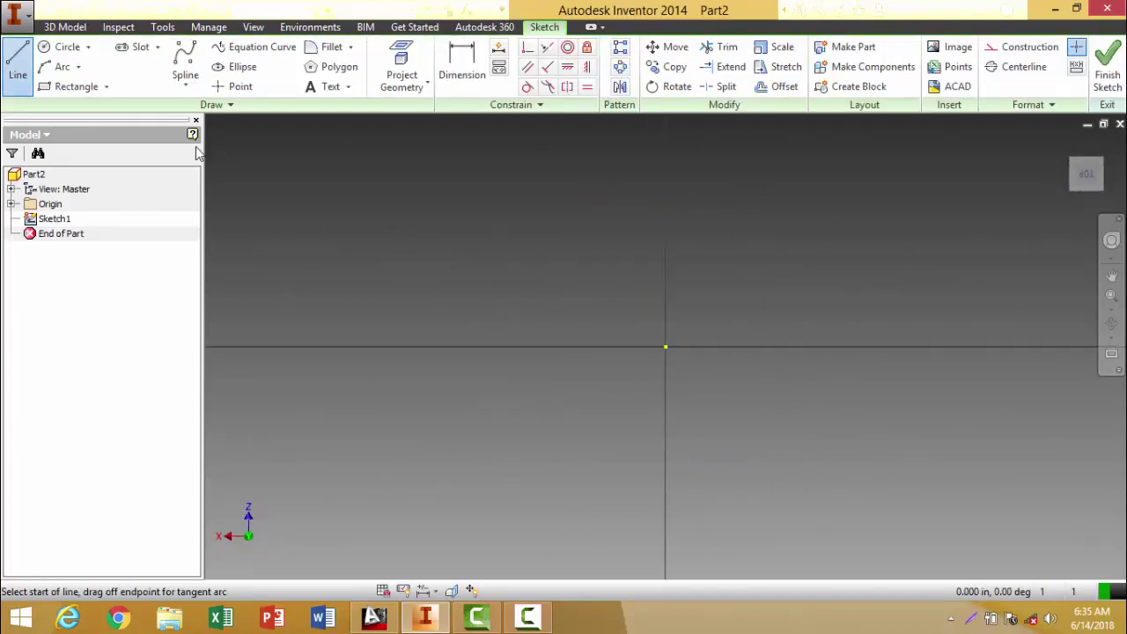
click(332, 186)
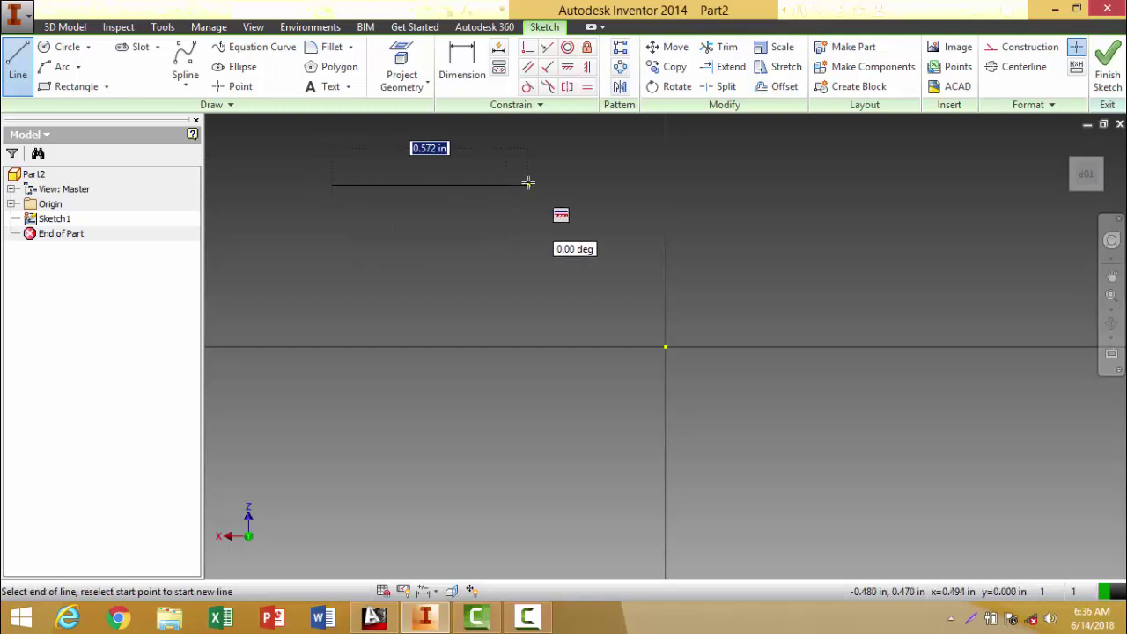
click(528, 185)
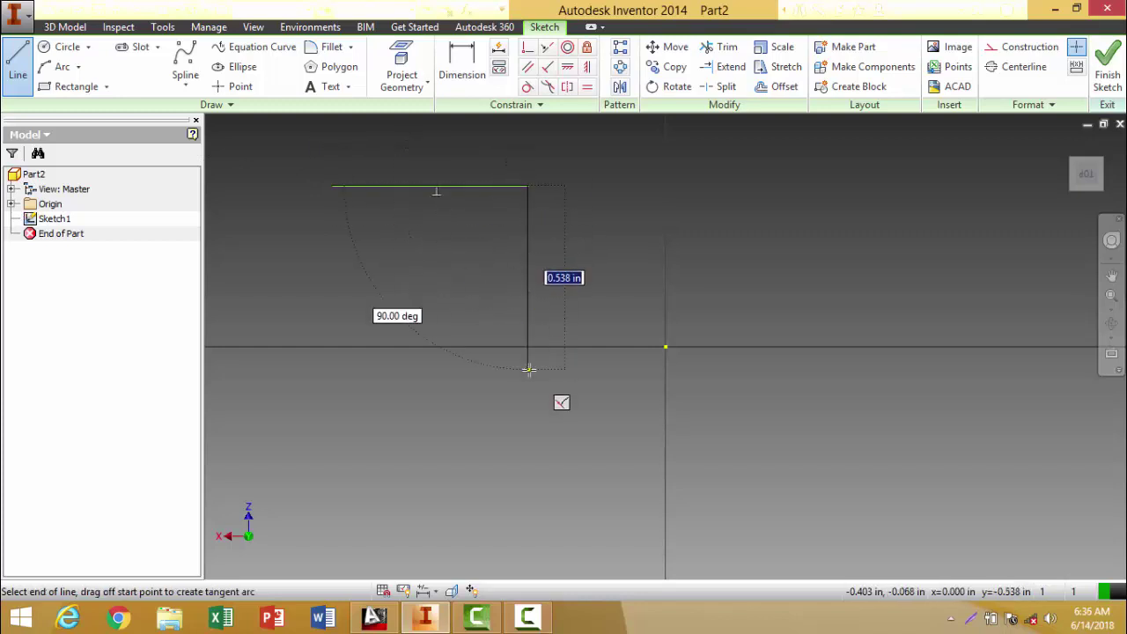
click(527, 370)
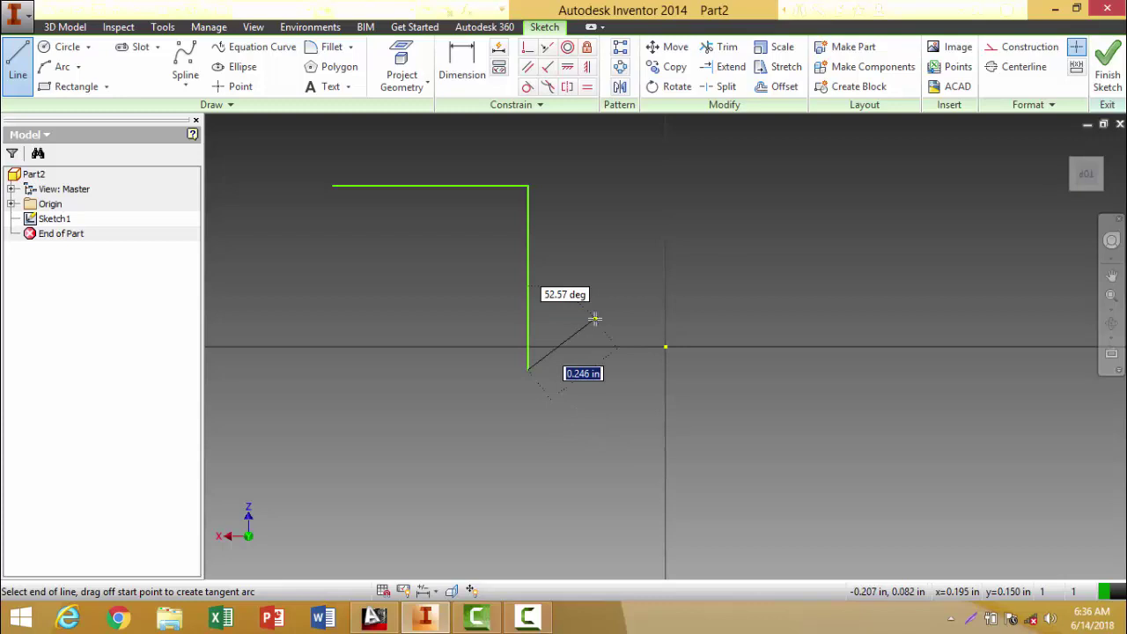
key(Escape)
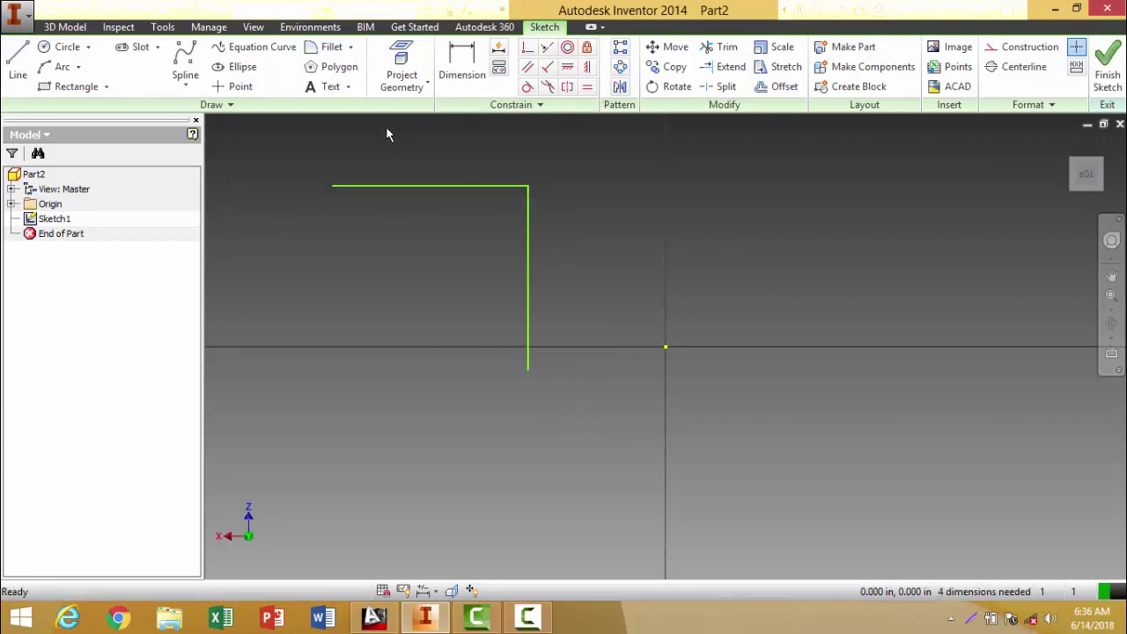
- Fillet the top line and vertical line with the default 0.125 in radius
click(333, 51)
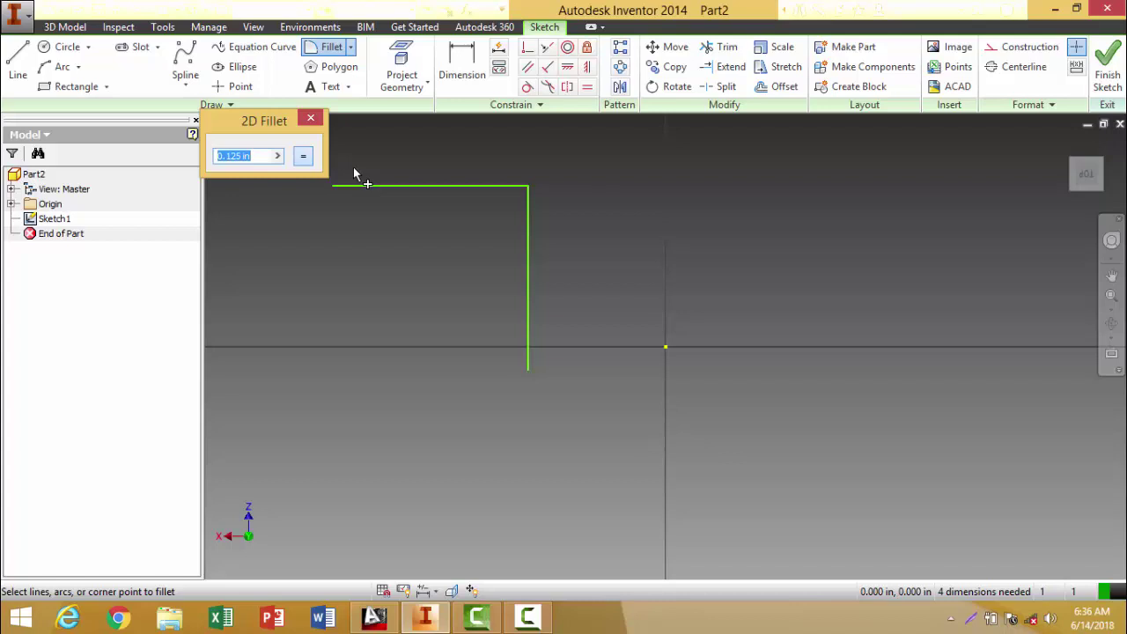
click(496, 186)
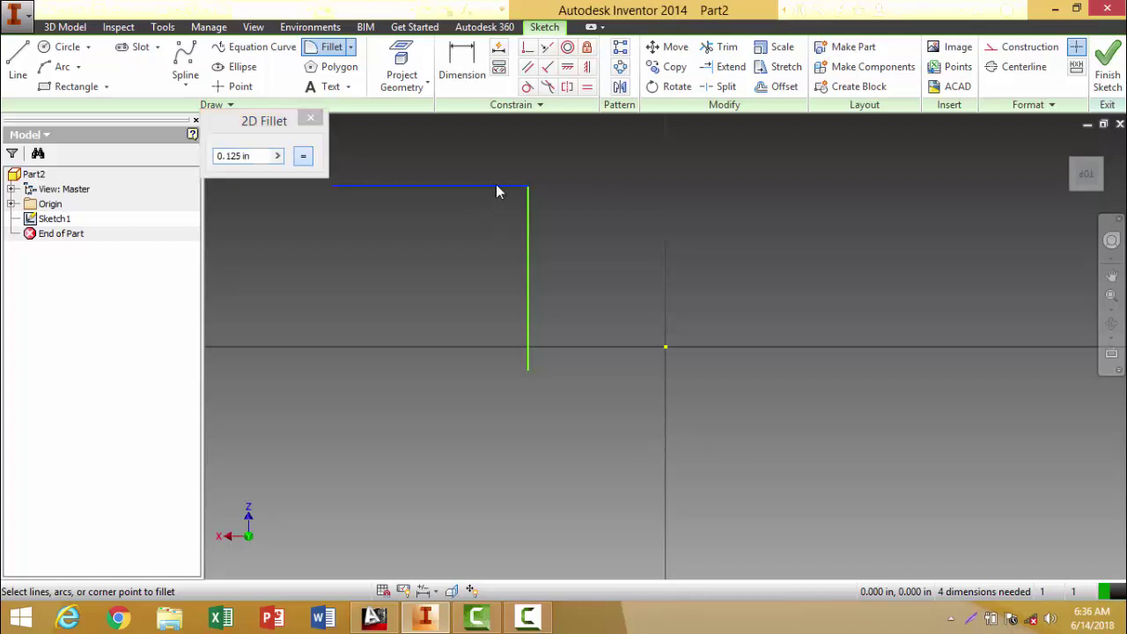
click(529, 204)
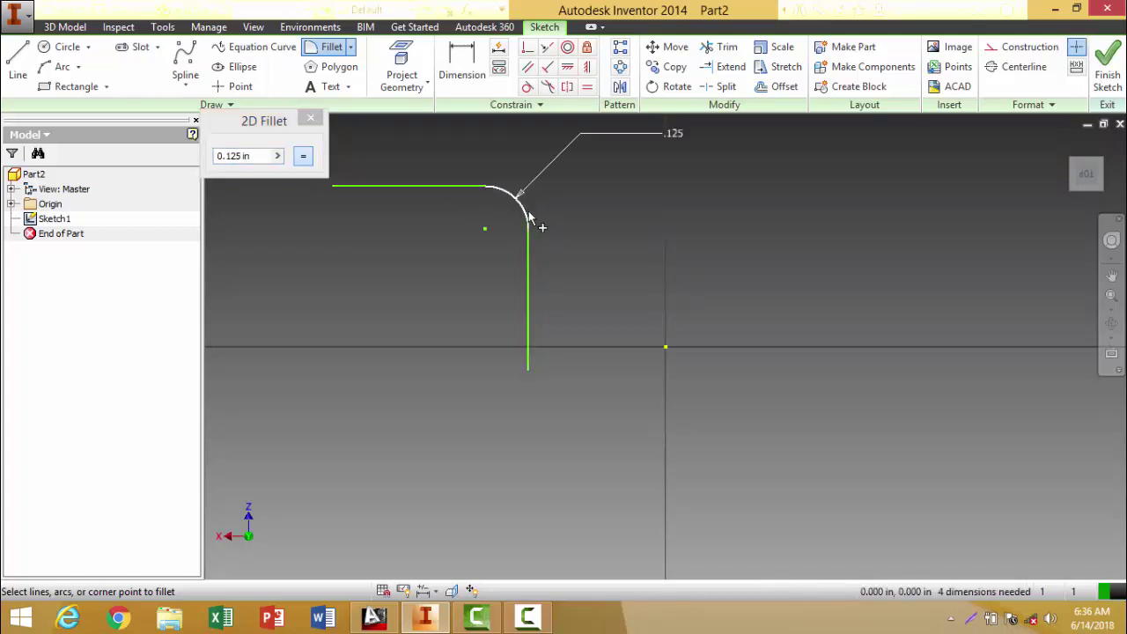